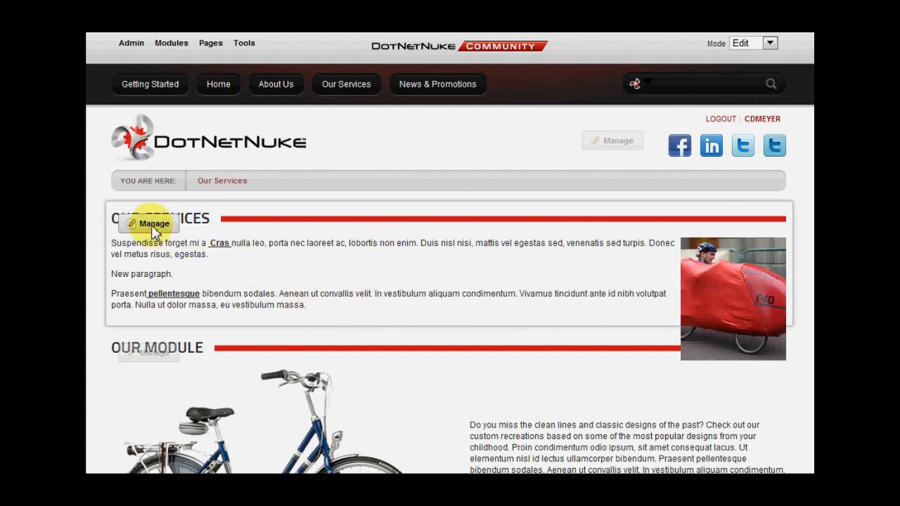
- Open the Our Services module's settings, set its module title to Services, and save
mouse_move(154, 230)
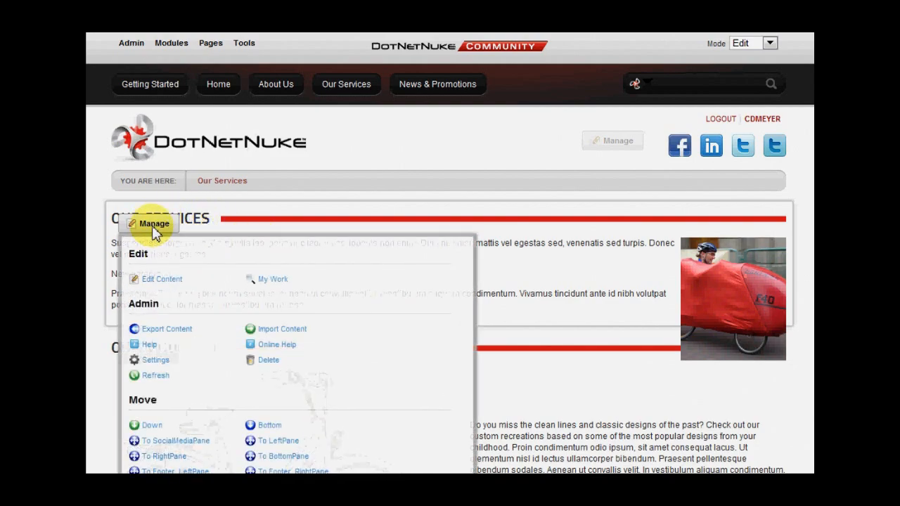
click(156, 360)
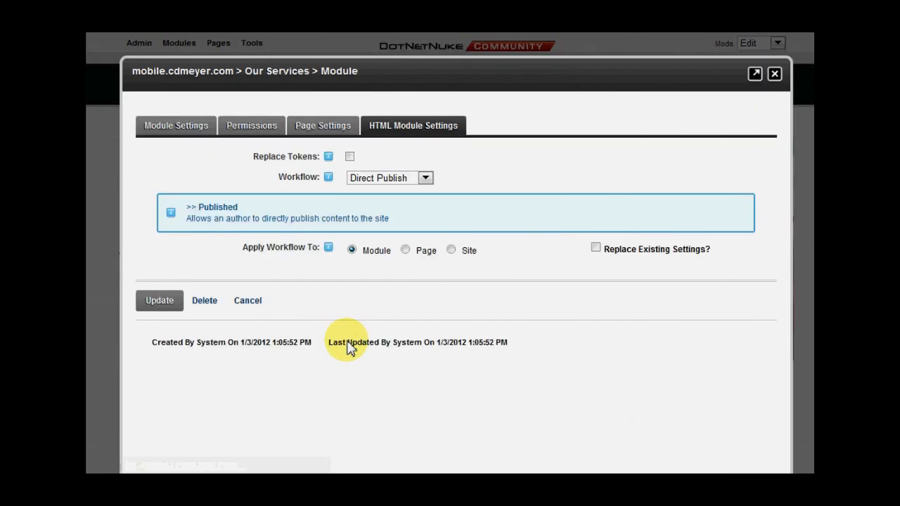
click(175, 130)
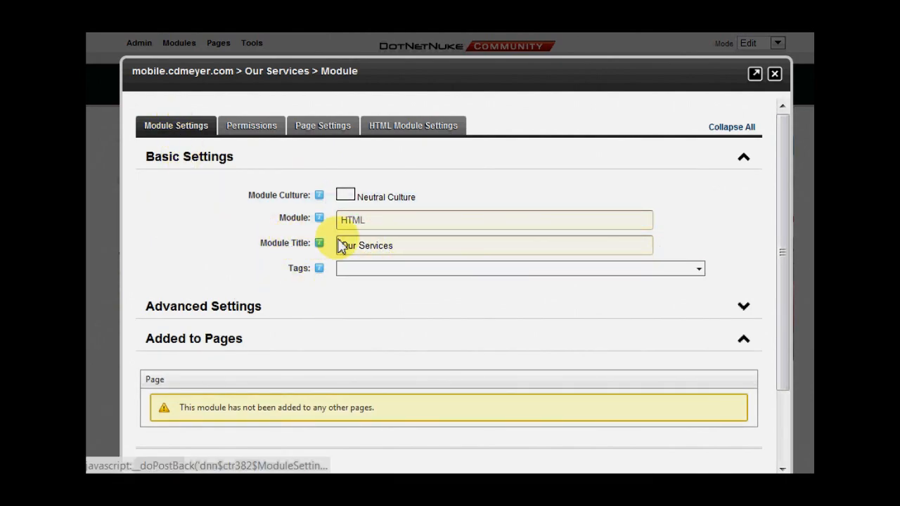
click(406, 247)
drag(407, 247, 269, 243)
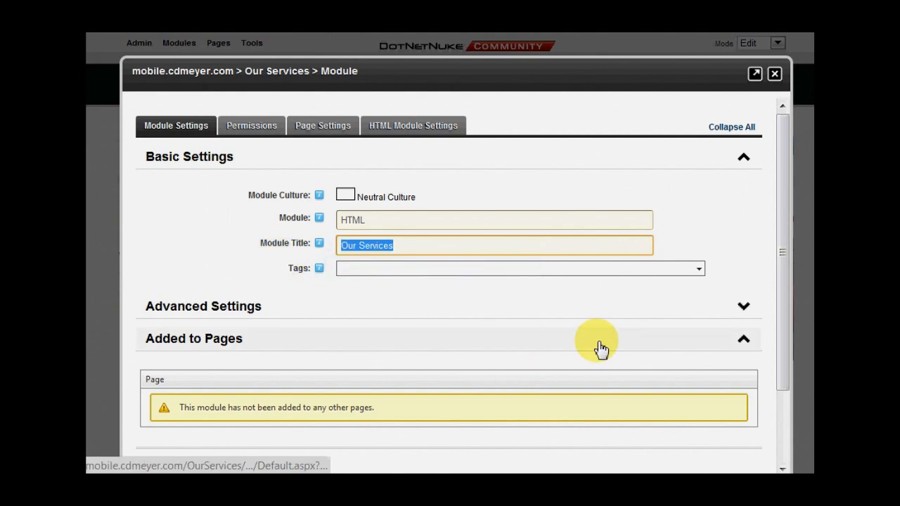
text(Ser)
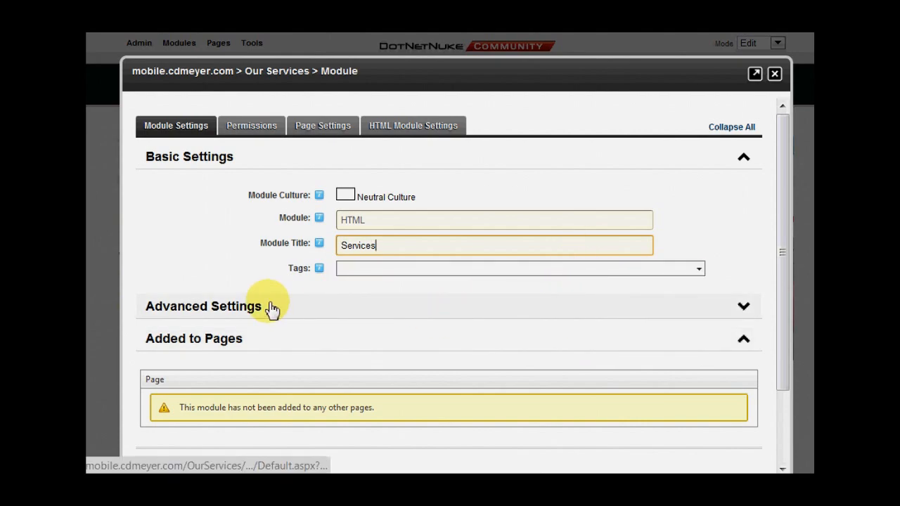
scroll(269, 309, down, 3)
click(165, 375)
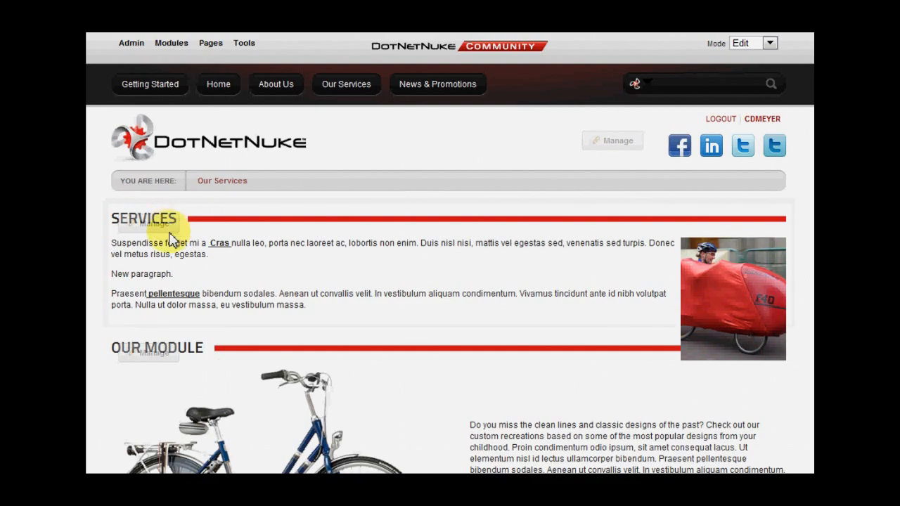
- Reopen the module settings and examine the Advanced Settings options, including the start and end date fields
mouse_move(172, 225)
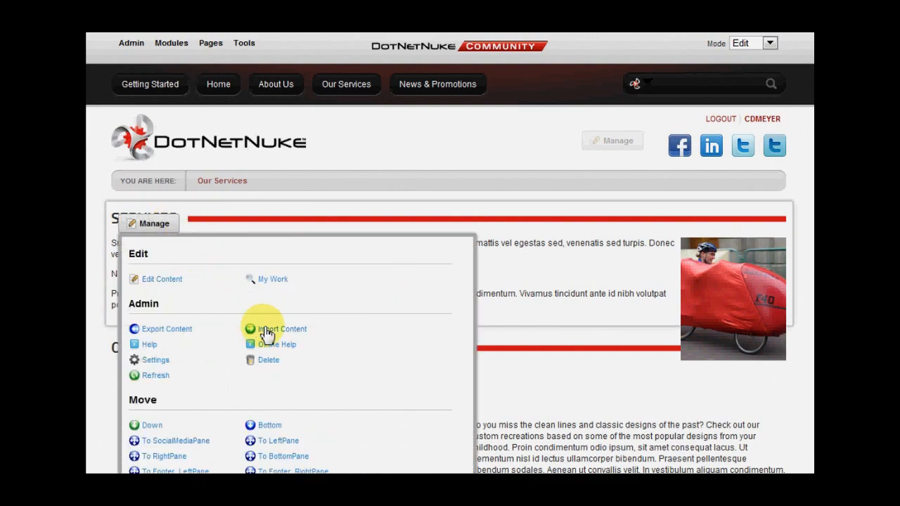
click(157, 360)
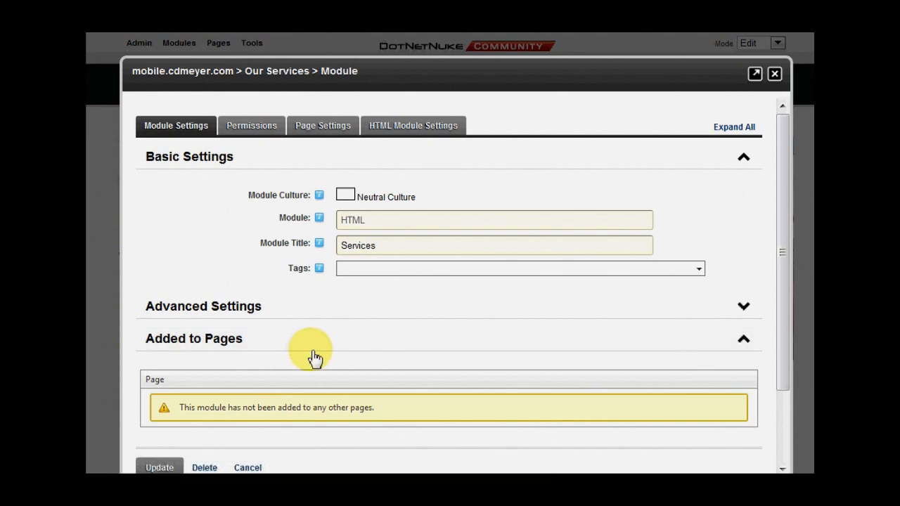
click(748, 312)
scroll(576, 352, down, 1)
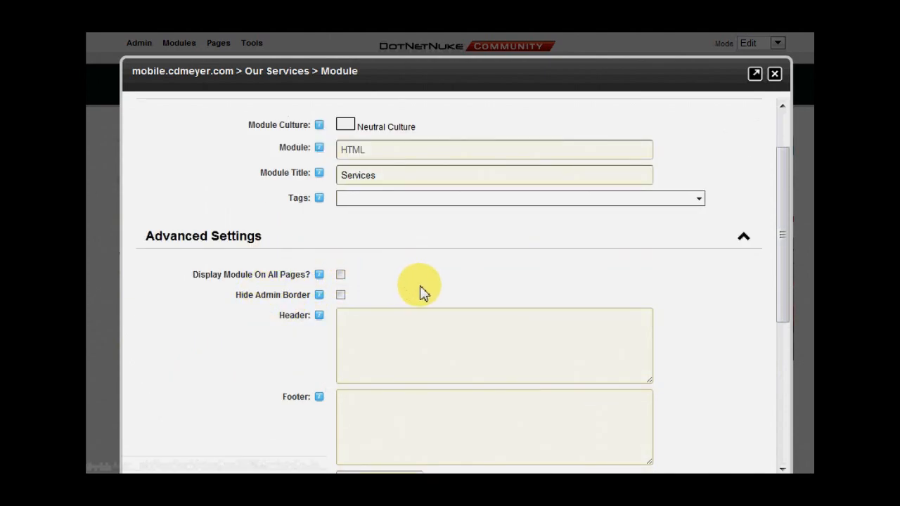
scroll(422, 291, down, 1)
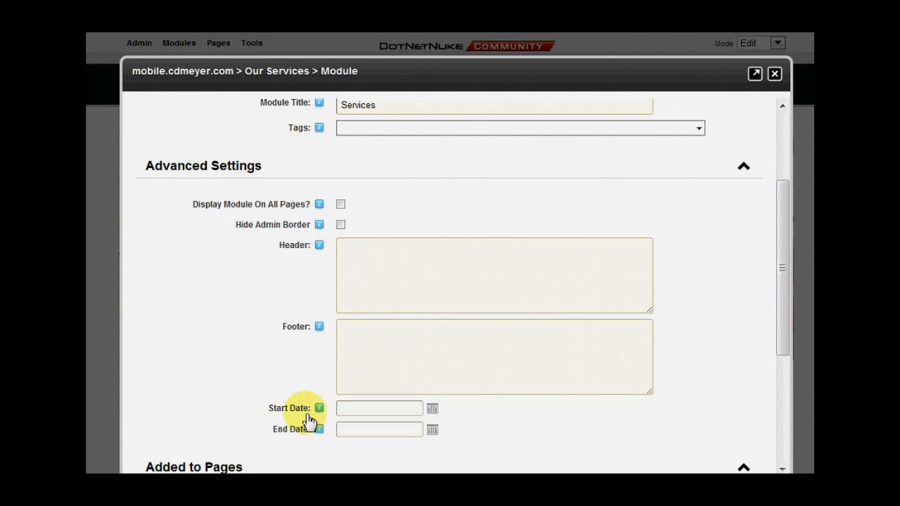
click(342, 409)
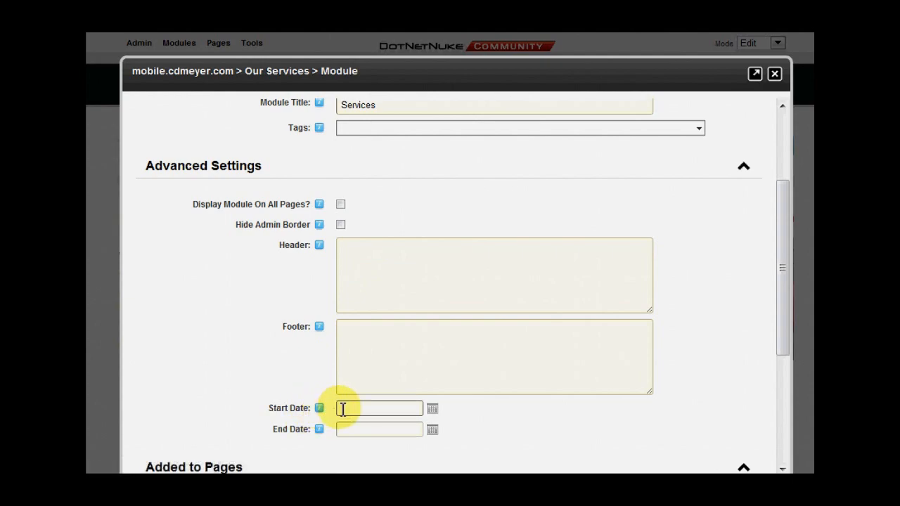
click(347, 429)
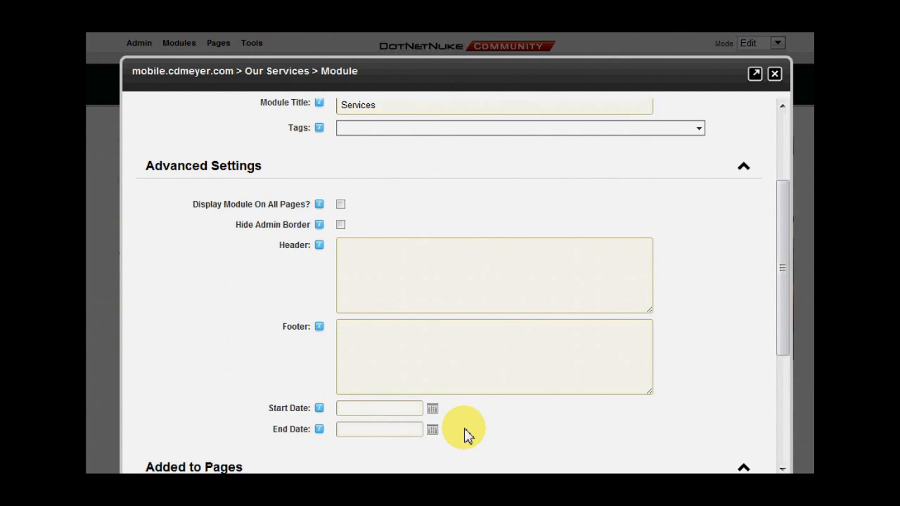
scroll(464, 434, up, 3)
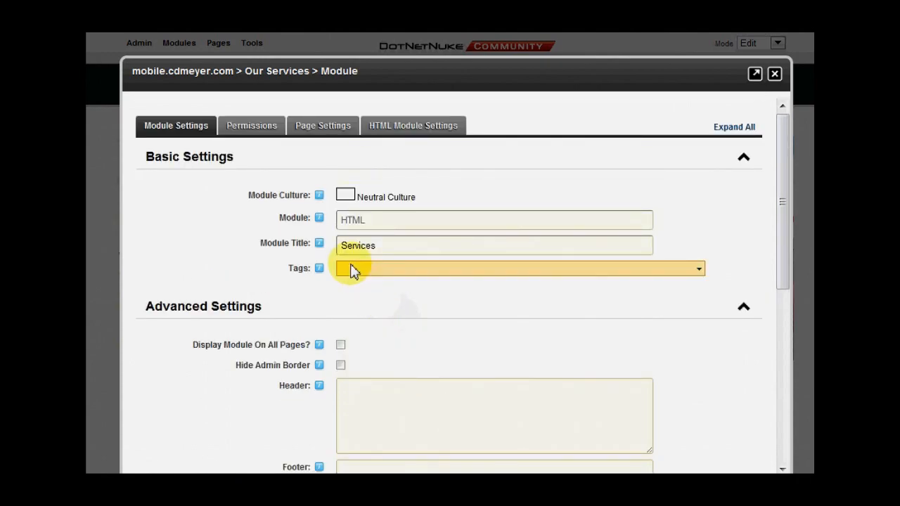
- Turn off inheriting view permissions from the page in the module's permissions
click(237, 126)
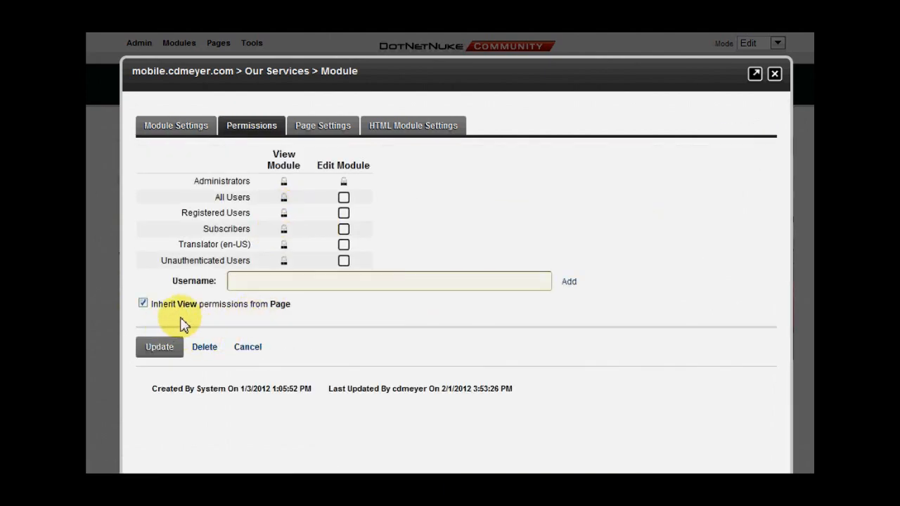
click(142, 304)
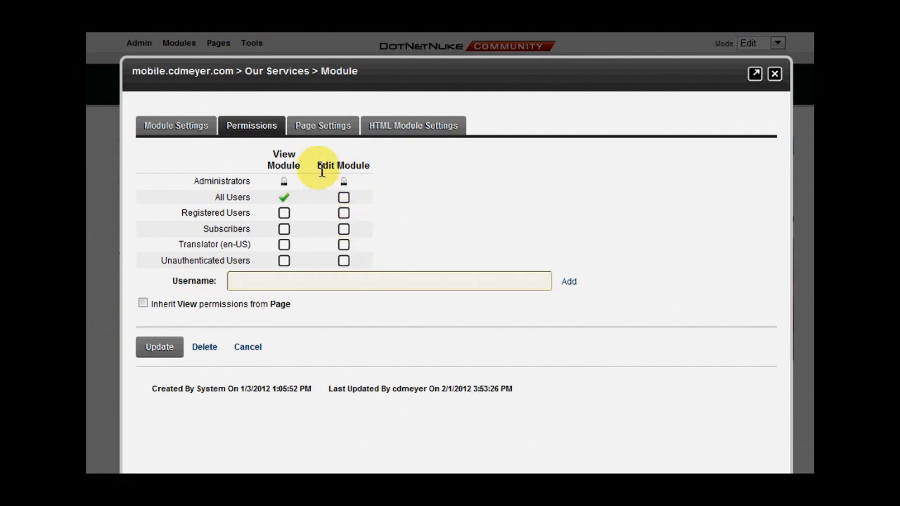
- Set the module's Collapse/Expand page setting to None
click(323, 125)
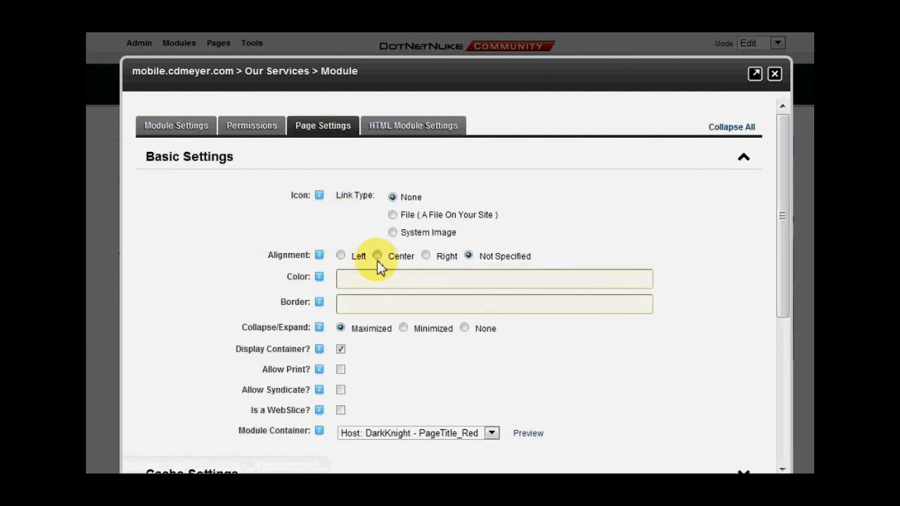
scroll(597, 365, down, 1)
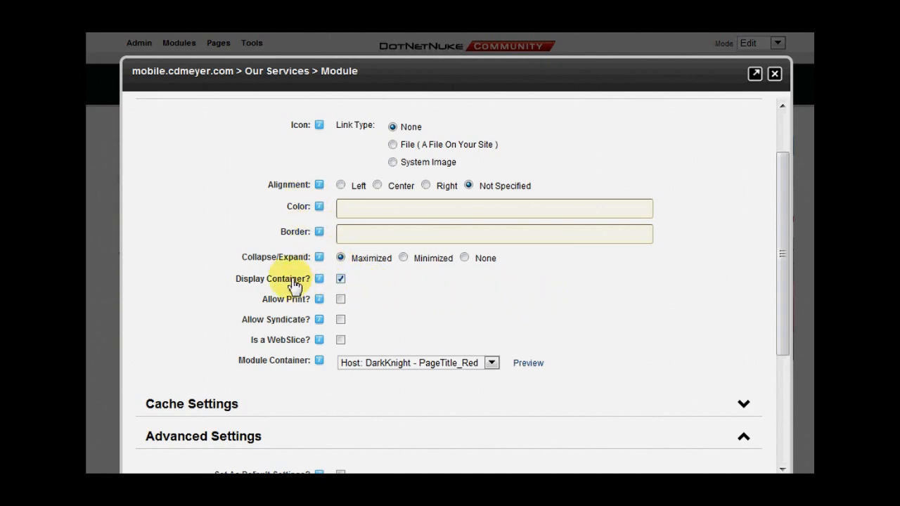
mouse_move(273, 269)
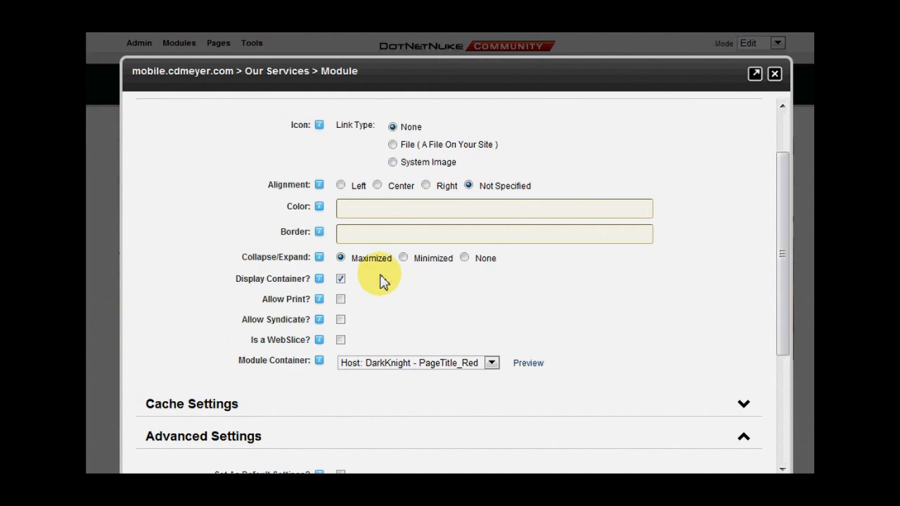
click(464, 257)
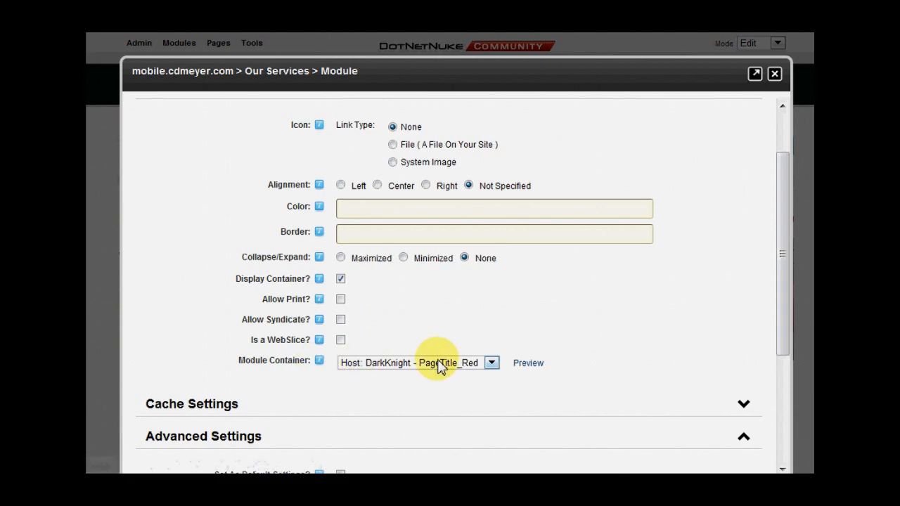
- Change the module container to Host: DarkKnight - PageTitle_Blue and save the settings
click(488, 366)
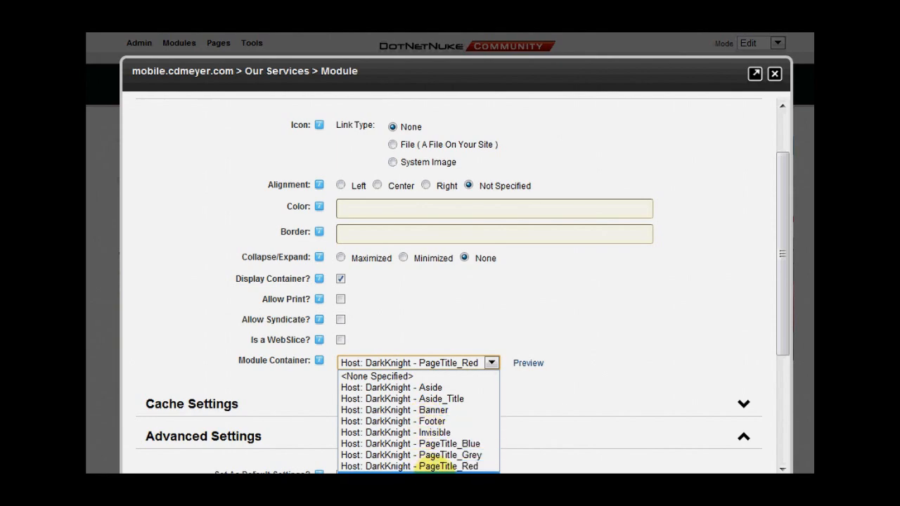
click(443, 445)
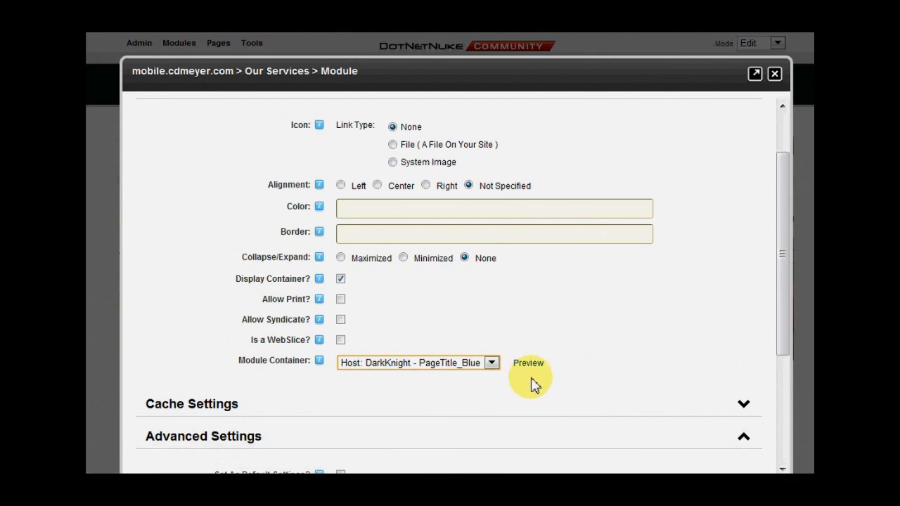
scroll(331, 386, down, 3)
click(158, 374)
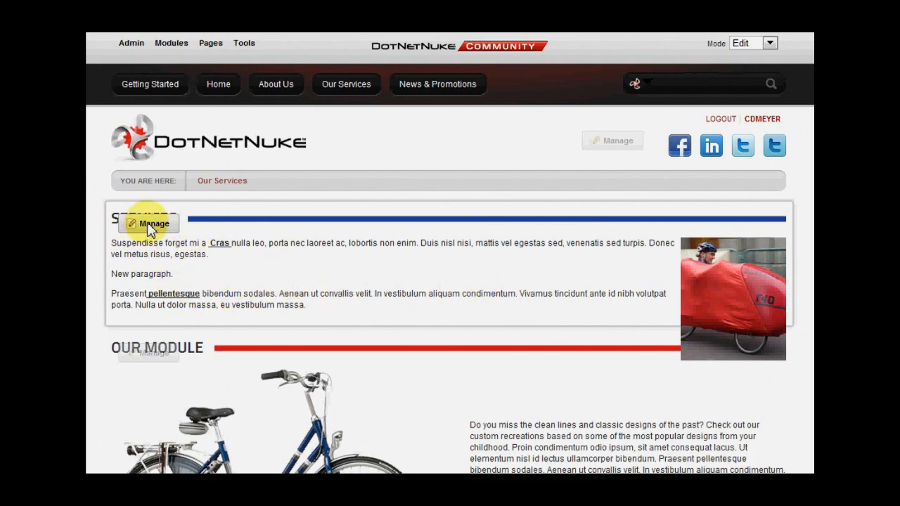
- Reopen the module settings to review the page settings and HTML module settings, then close the dialog
mouse_move(147, 223)
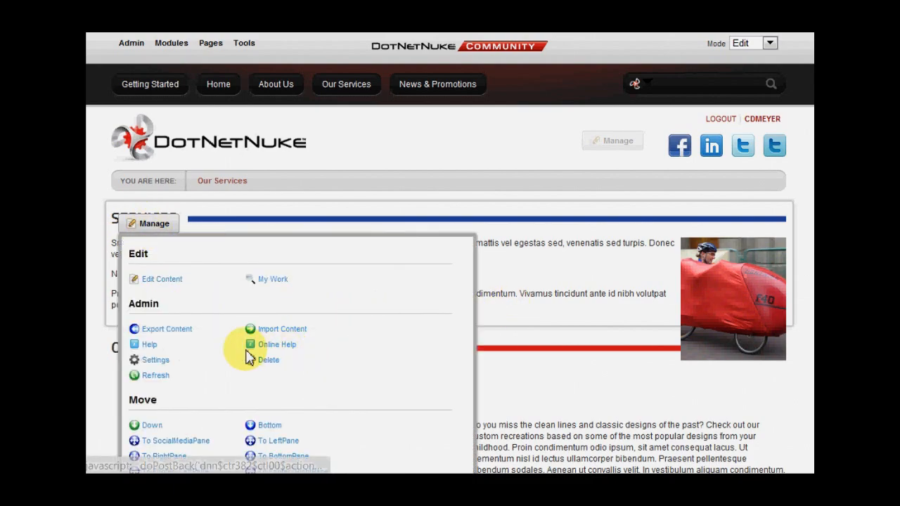
click(156, 360)
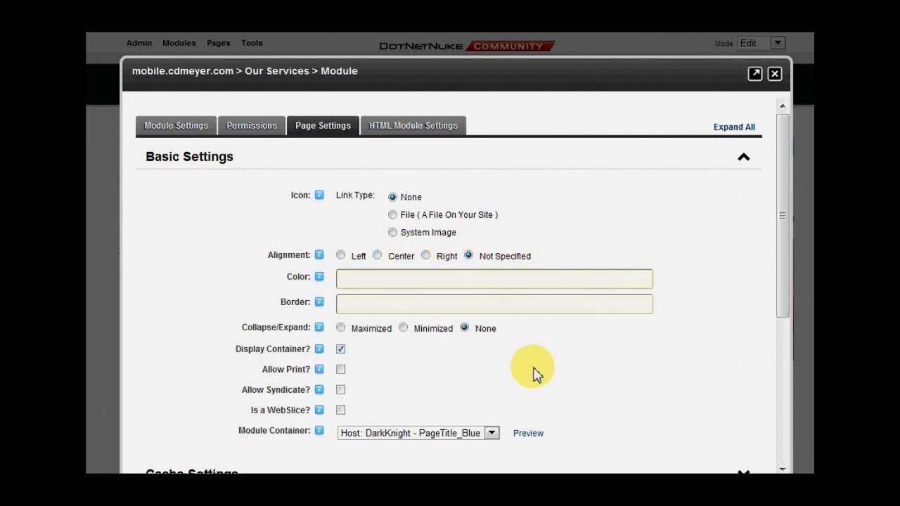
scroll(529, 373, down, 1)
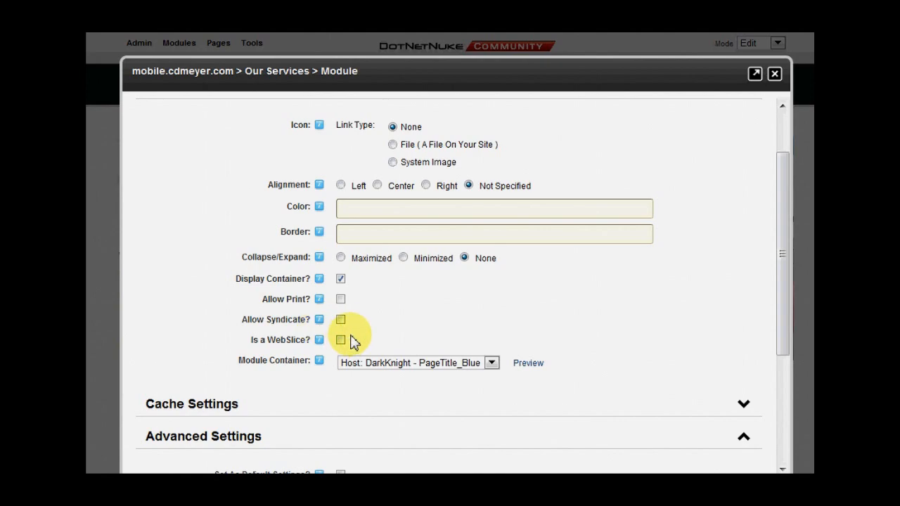
scroll(290, 367, down, 2)
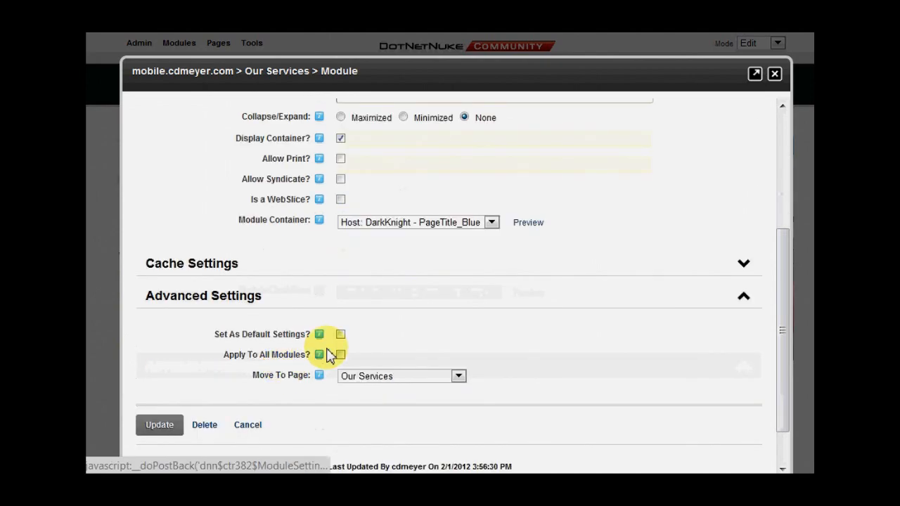
scroll(464, 360, up, 5)
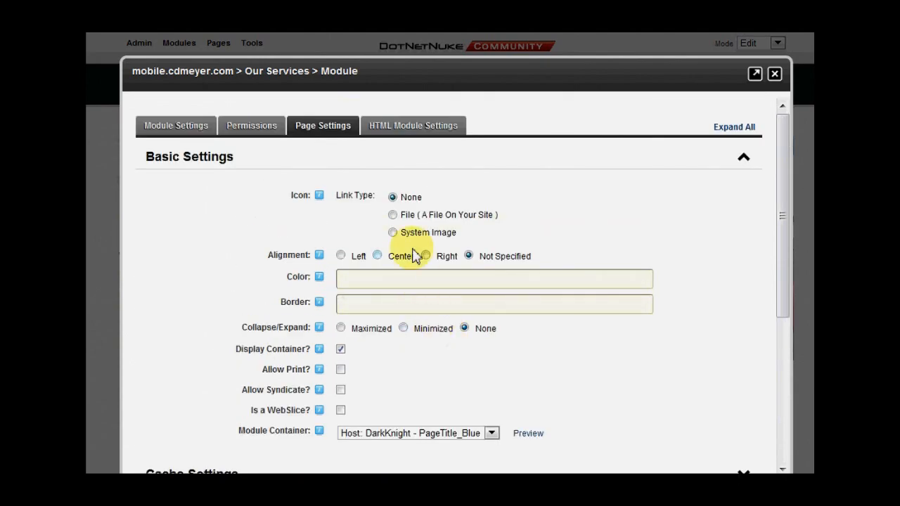
click(413, 131)
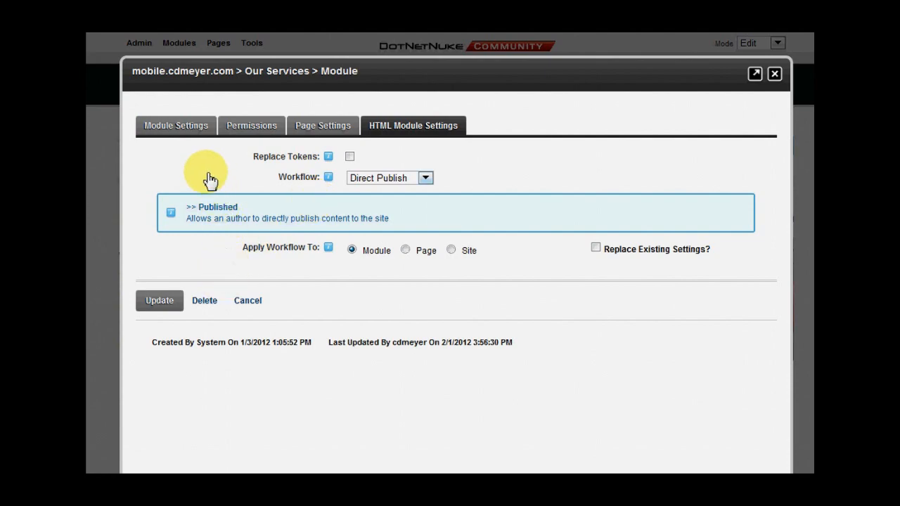
click(774, 74)
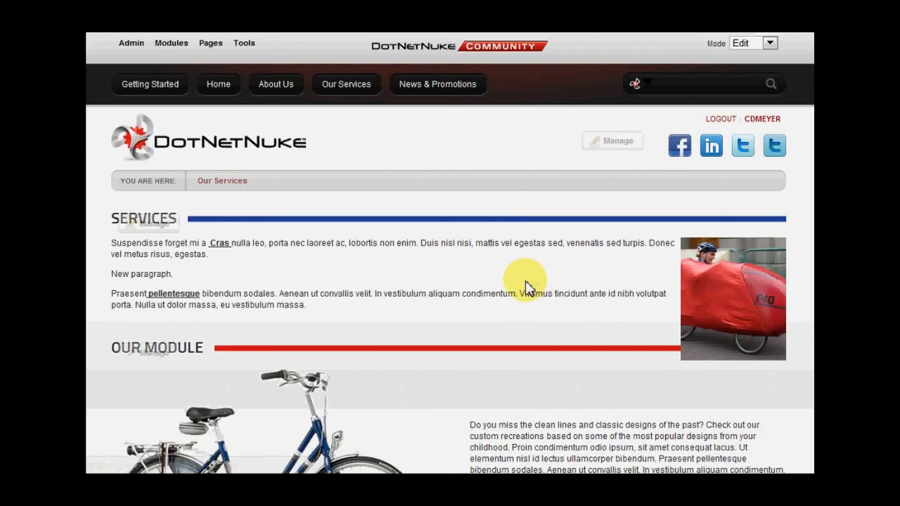
scroll(446, 293, down, 3)
scroll(445, 293, up, 3)
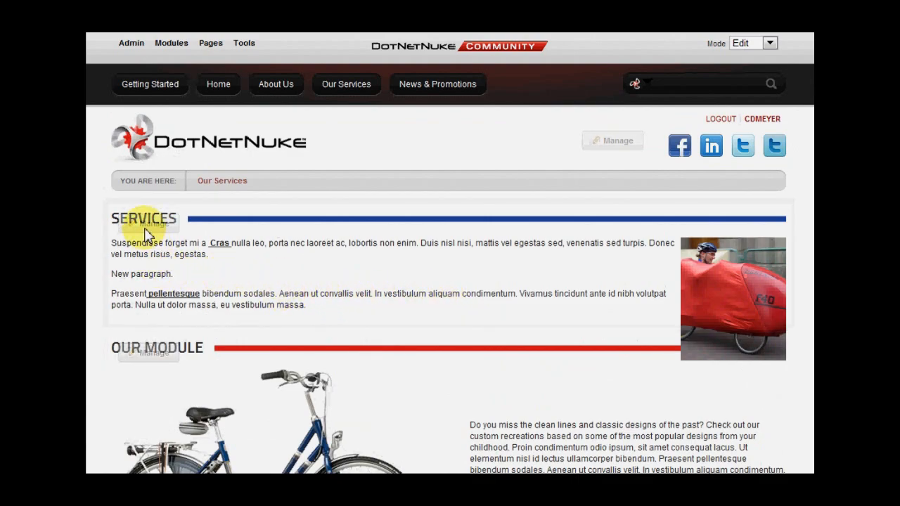
- Open the Services module's content in the rich text editor
mouse_move(144, 228)
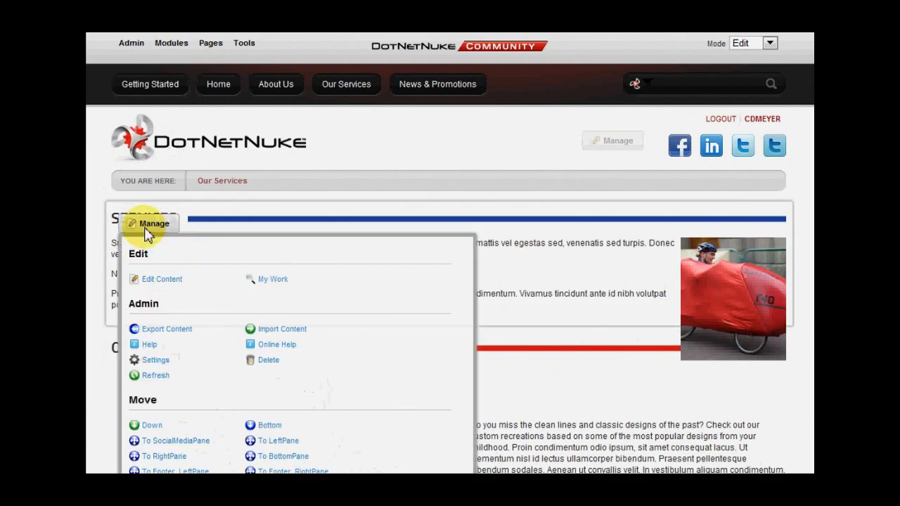
click(162, 280)
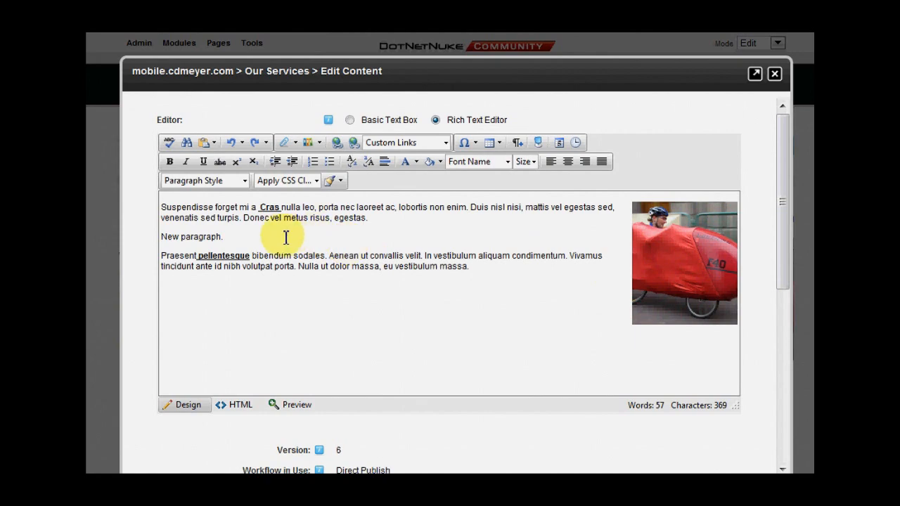
click(239, 237)
- Open the Image Manager in the Images folder and start a new upload
click(309, 143)
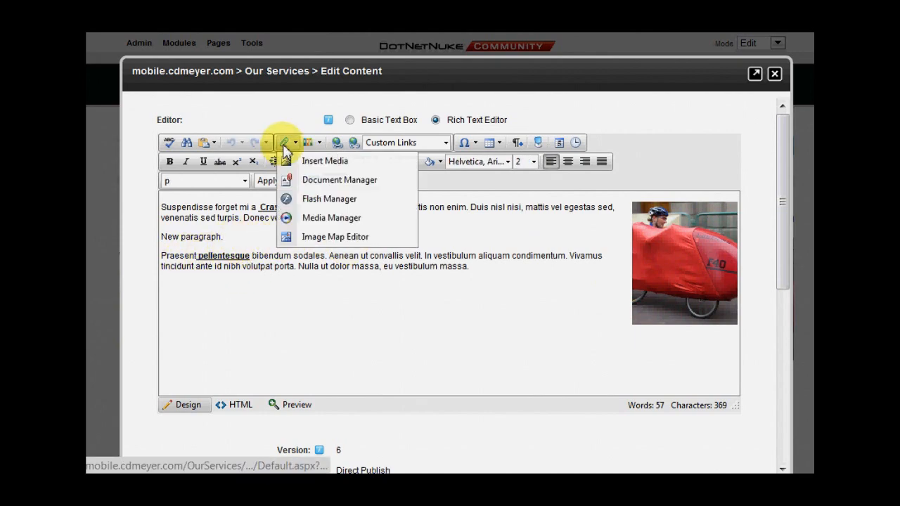
click(315, 161)
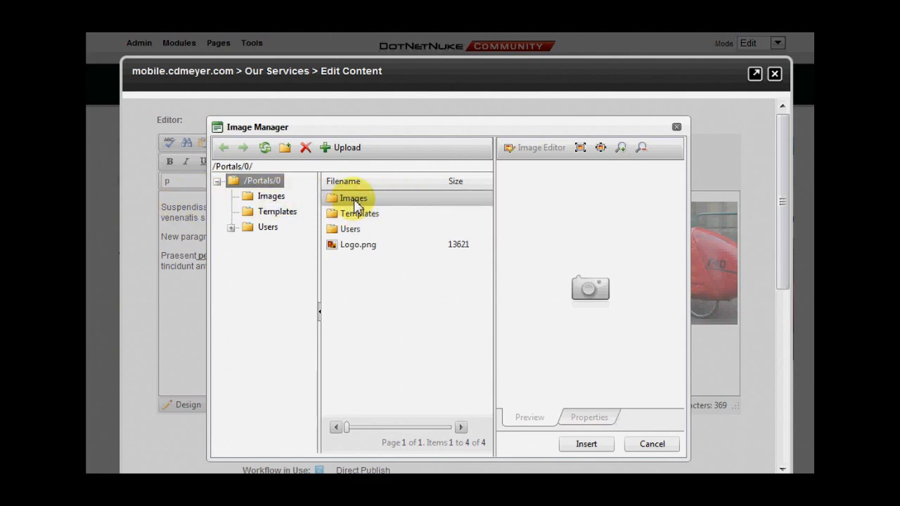
double_click(357, 204)
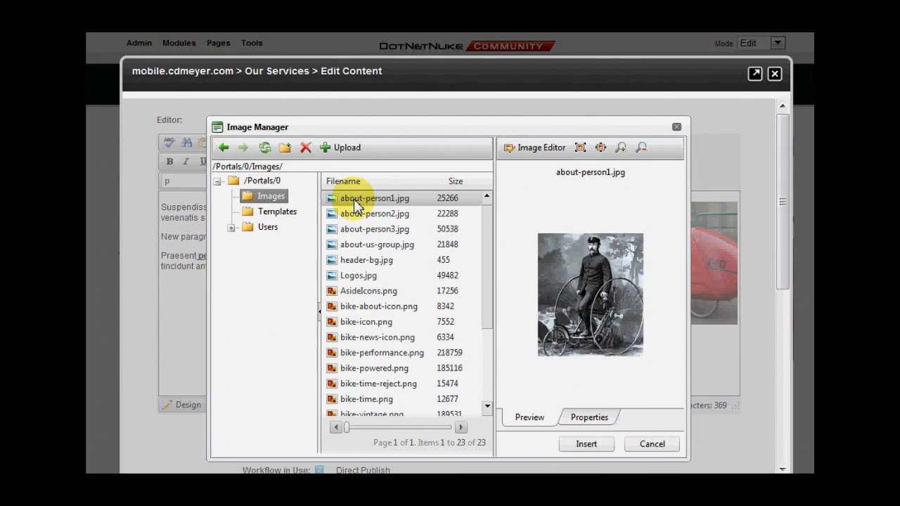
click(347, 150)
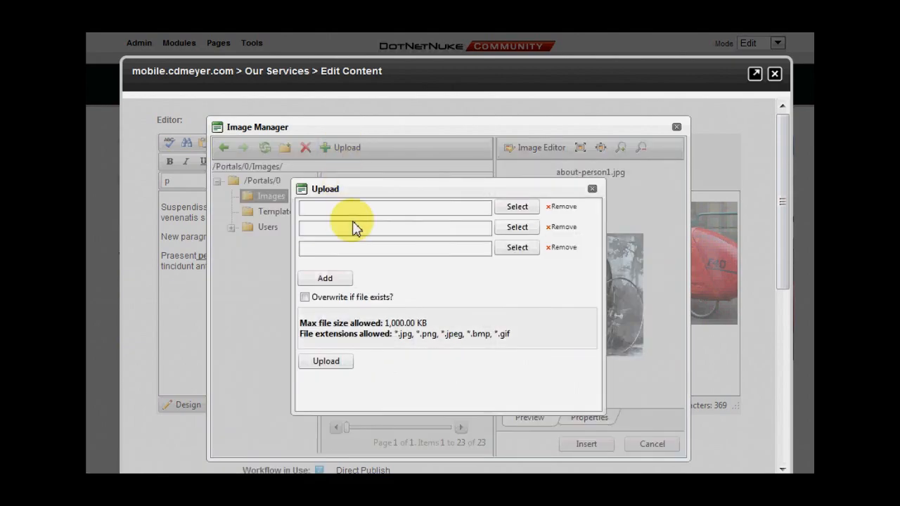
click(513, 208)
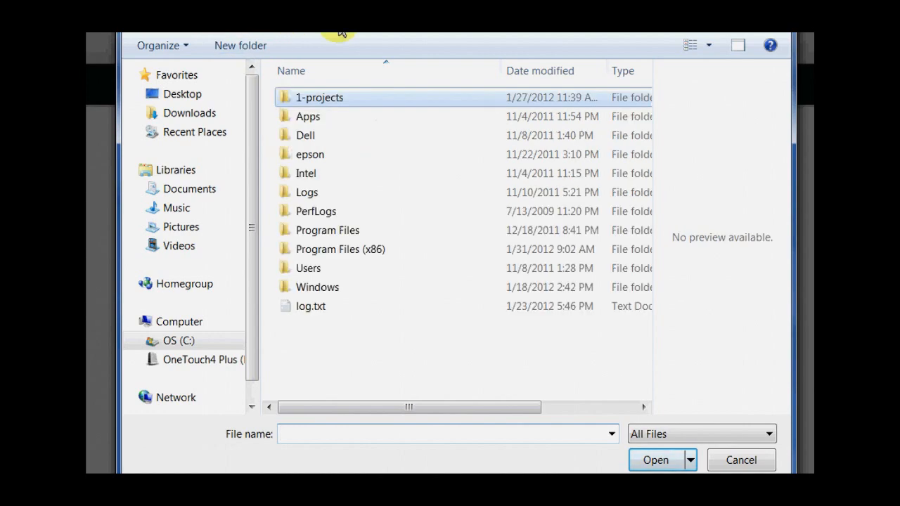
- Browse to cdm commerce.jpg in 1-projects/5-fuel, then cancel the upload and close the Image Manager
click(312, 99)
double_click(311, 99)
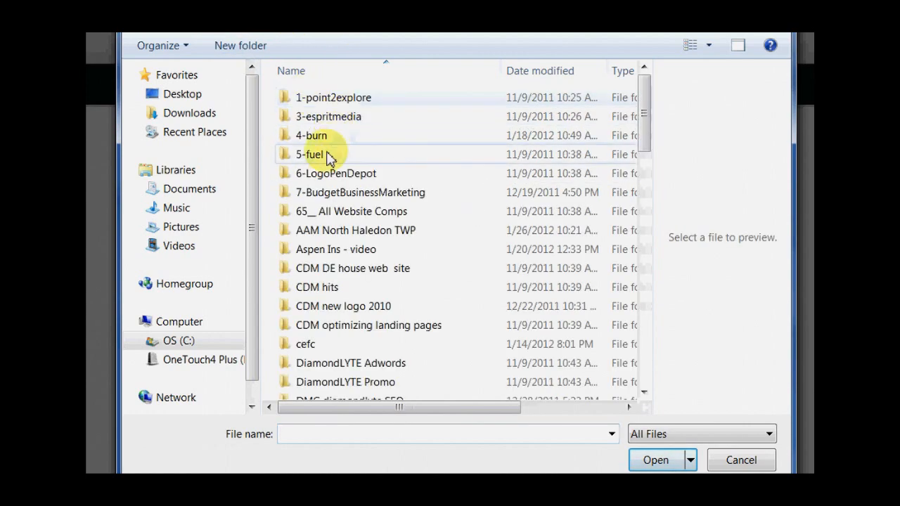
double_click(309, 154)
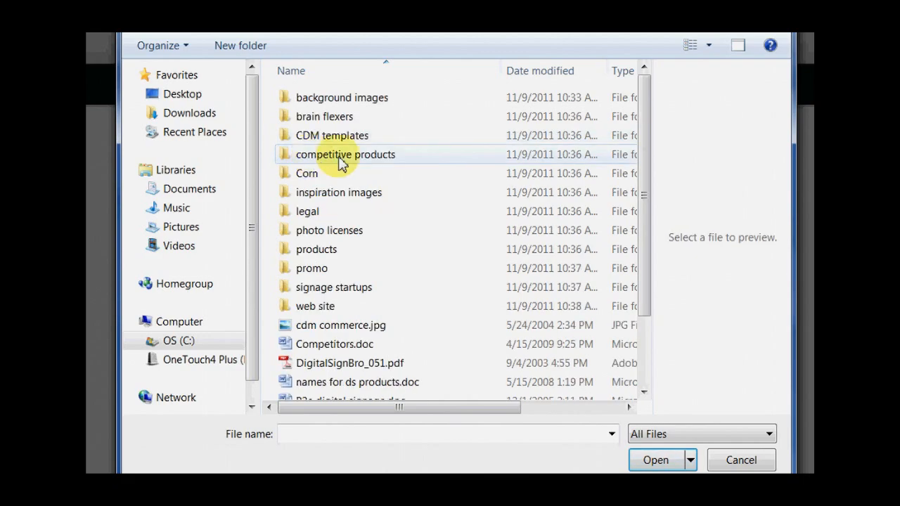
click(327, 326)
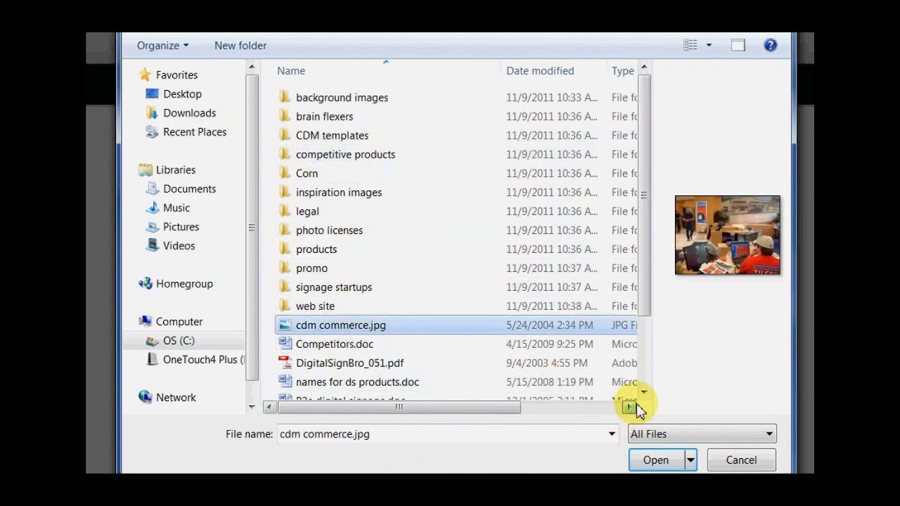
click(728, 466)
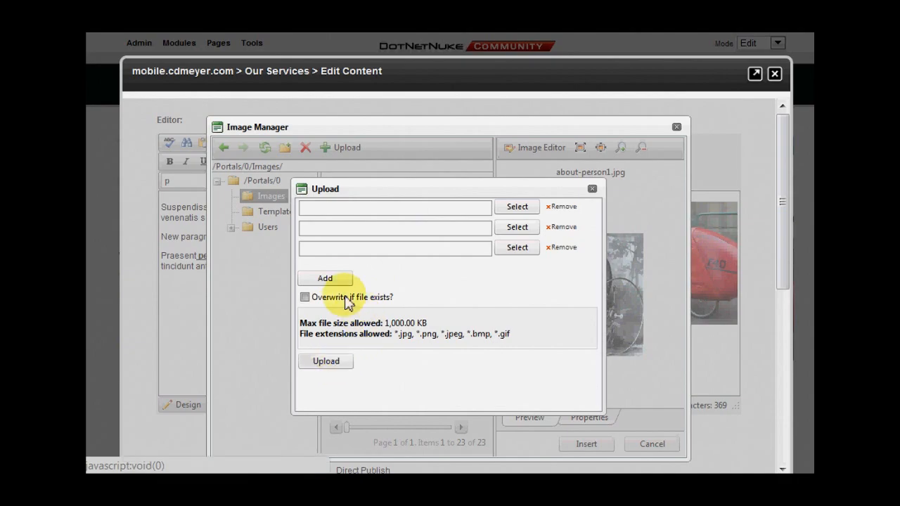
click(593, 191)
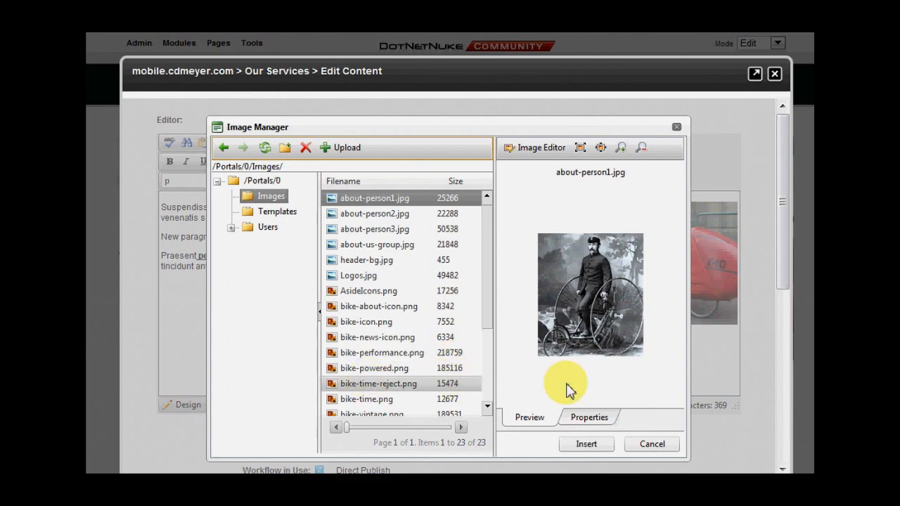
click(652, 444)
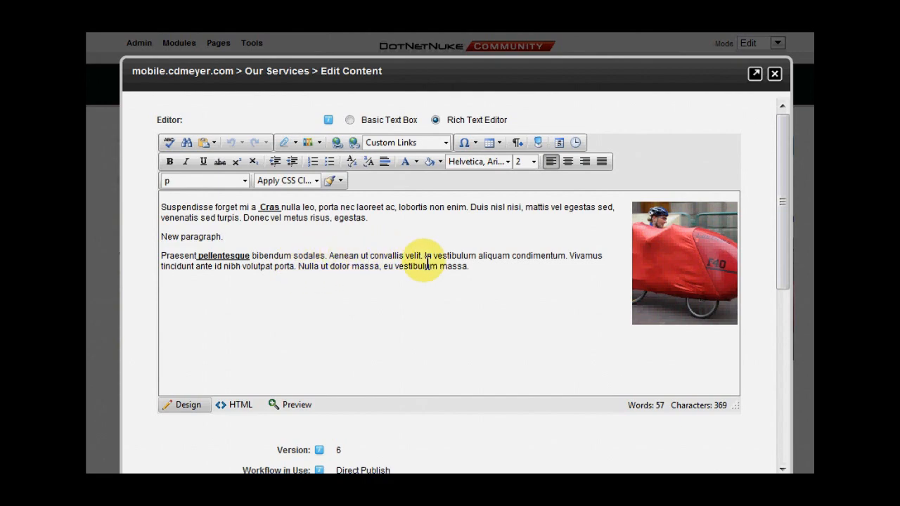
- Add a new paragraph reading PDF after the last paragraph of the content
click(486, 271)
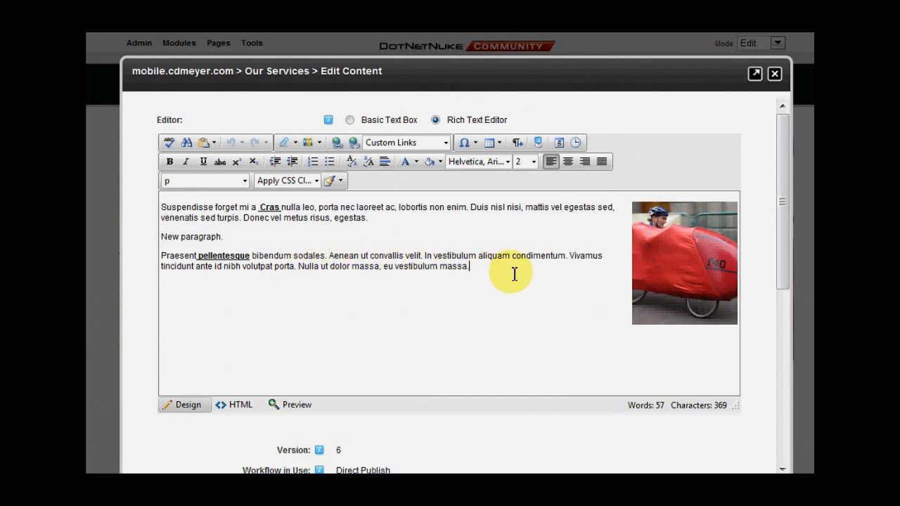
key(Return)
text(PDF)
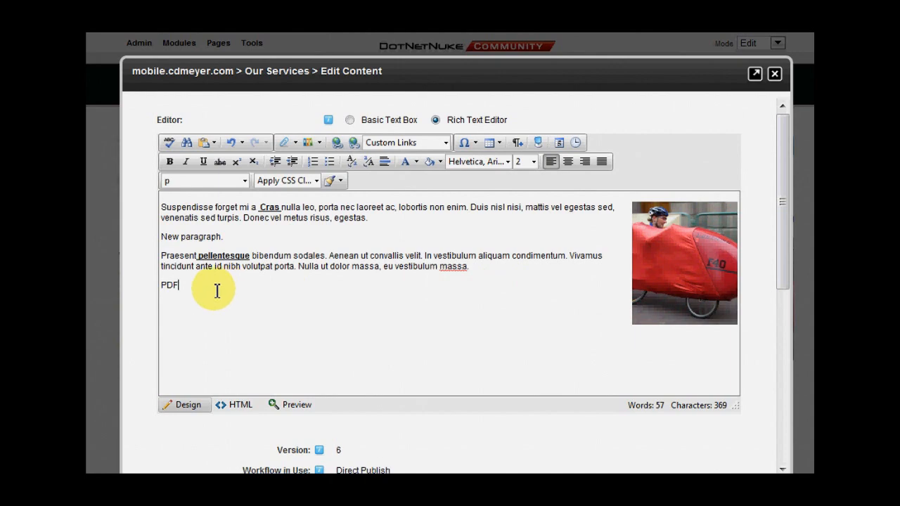
- Select the PDF text and open the Hyperlink Manager's document browser for its URL
drag(180, 284, 161, 286)
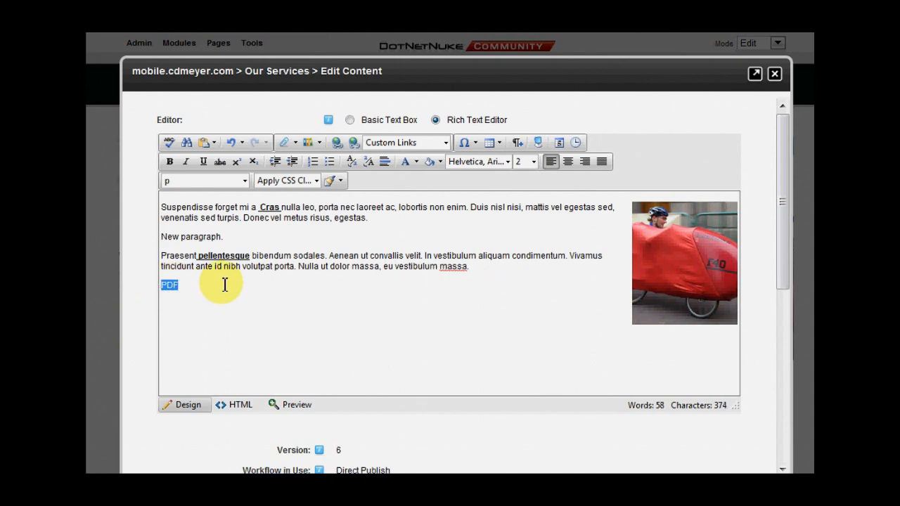
click(337, 143)
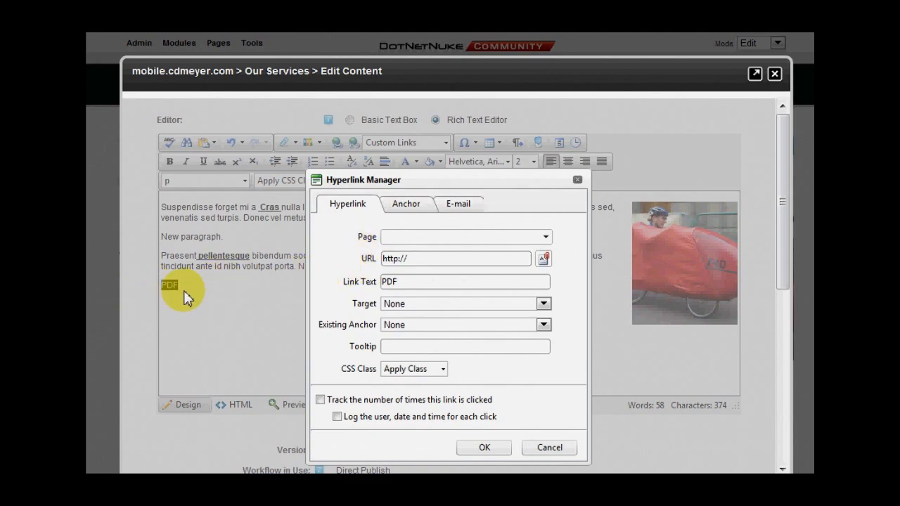
click(546, 238)
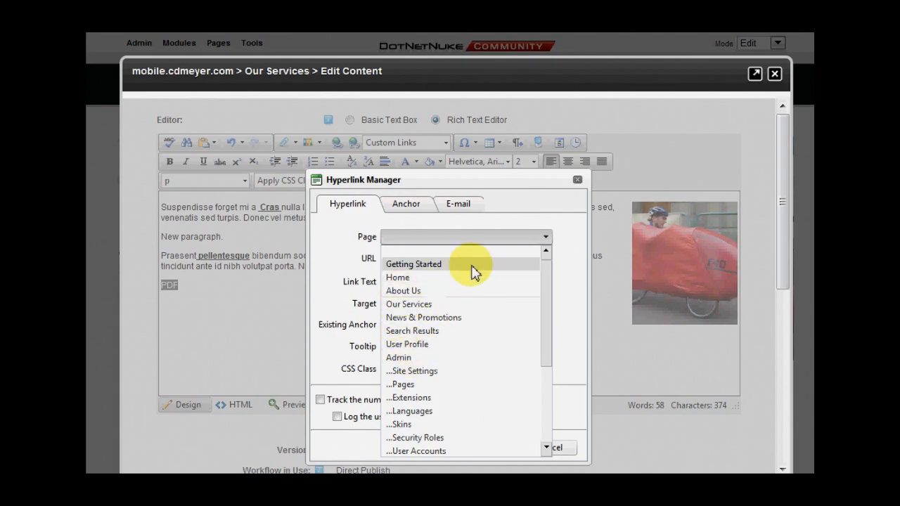
click(338, 229)
click(399, 261)
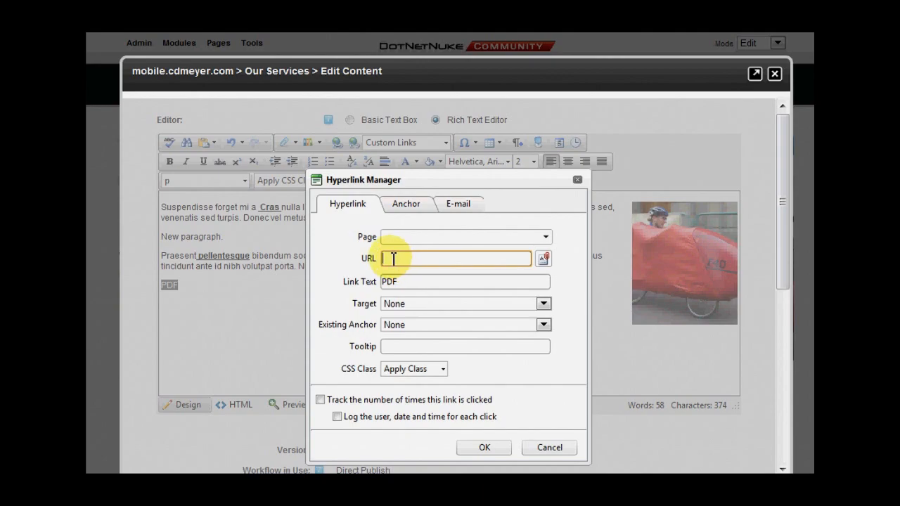
click(543, 260)
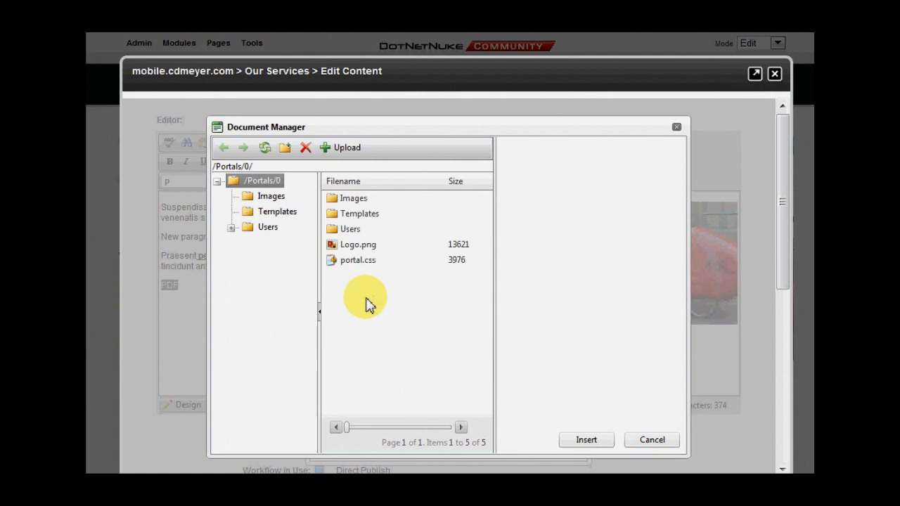
- Link the PDF text to bike-about-icon.png from the Images folder and confirm the hyperlink
double_click(360, 200)
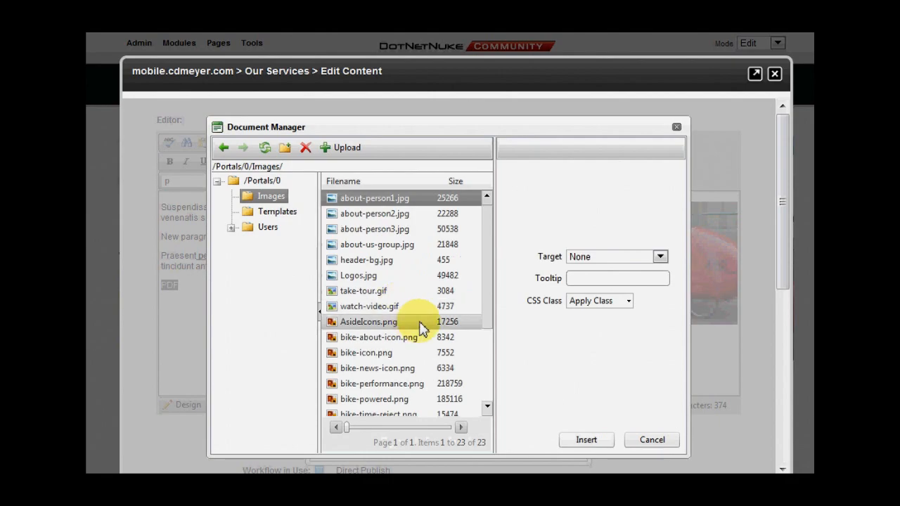
scroll(415, 323, down, 3)
scroll(419, 331, down, 3)
scroll(420, 328, up, 5)
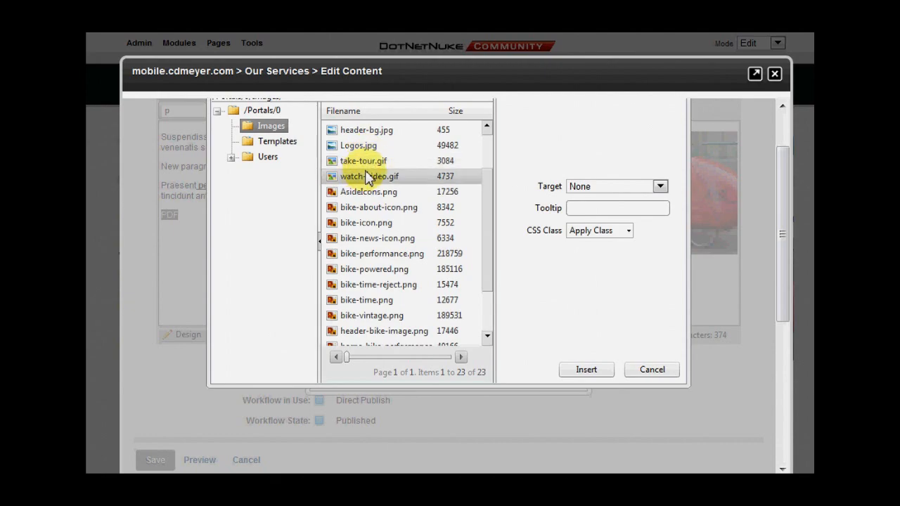
click(377, 207)
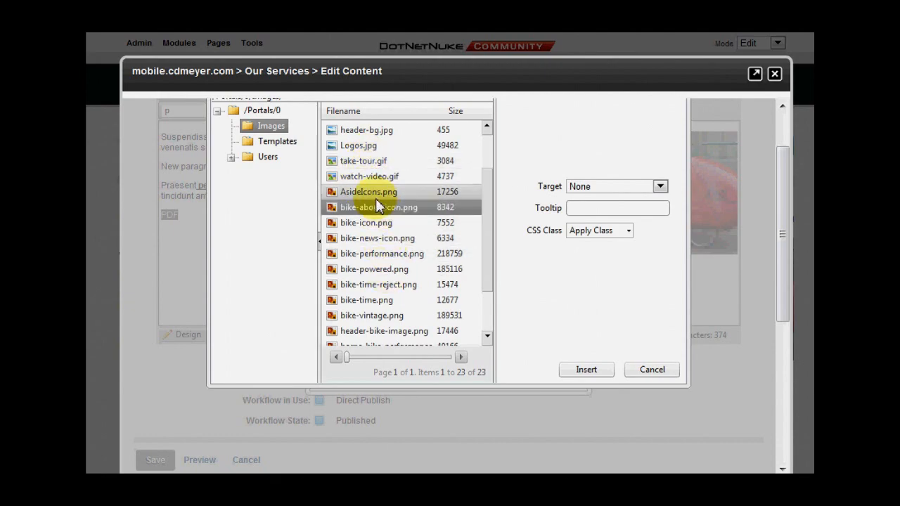
click(584, 370)
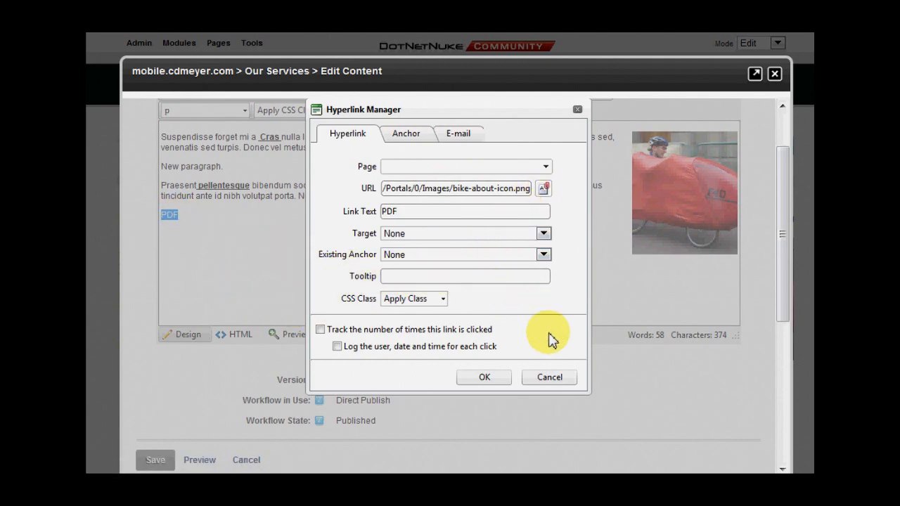
click(546, 386)
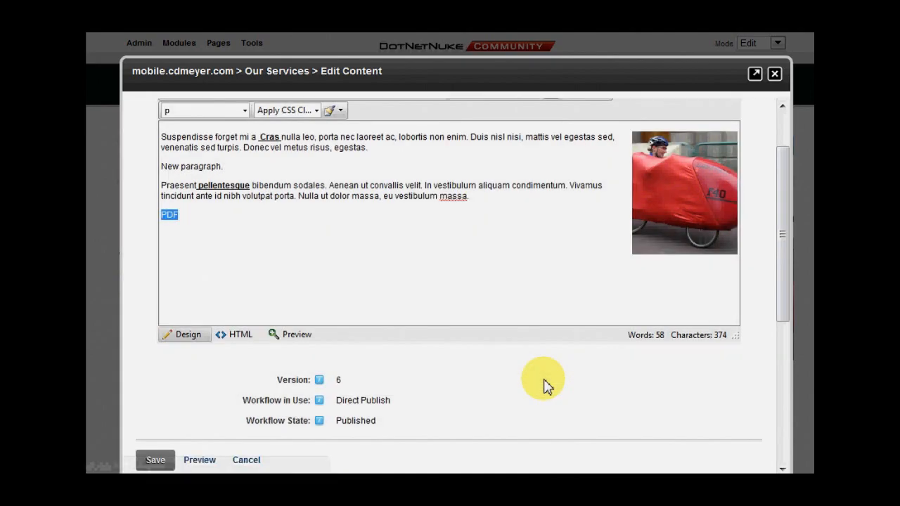
- Save the edited module content and review the updated Our Services page
click(226, 232)
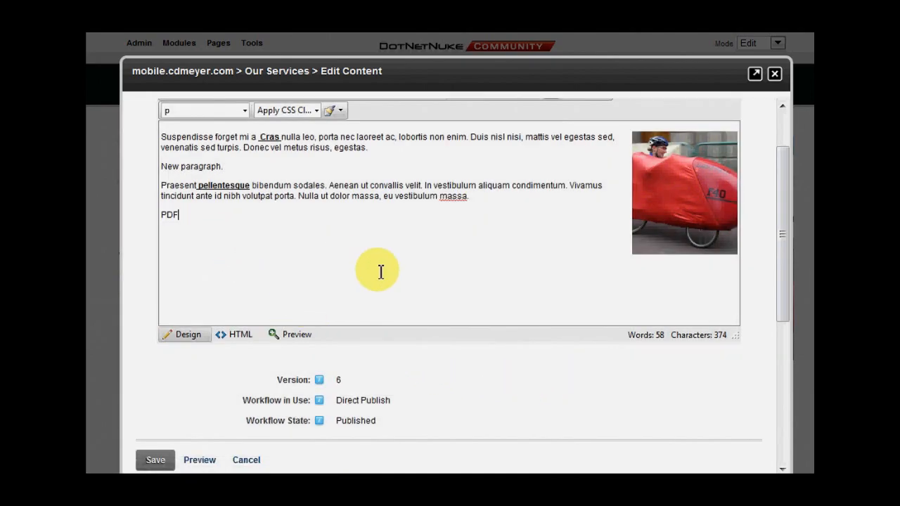
scroll(429, 327, down, 2)
click(243, 392)
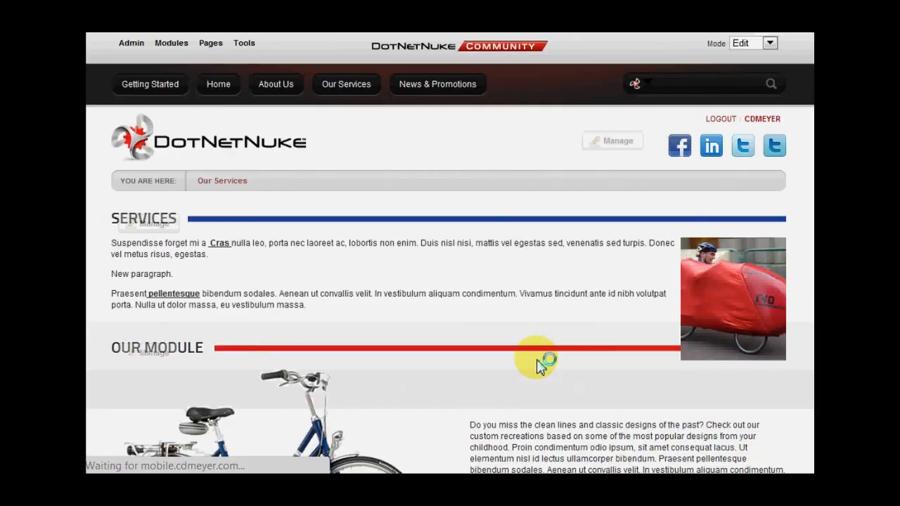
scroll(492, 358, down, 5)
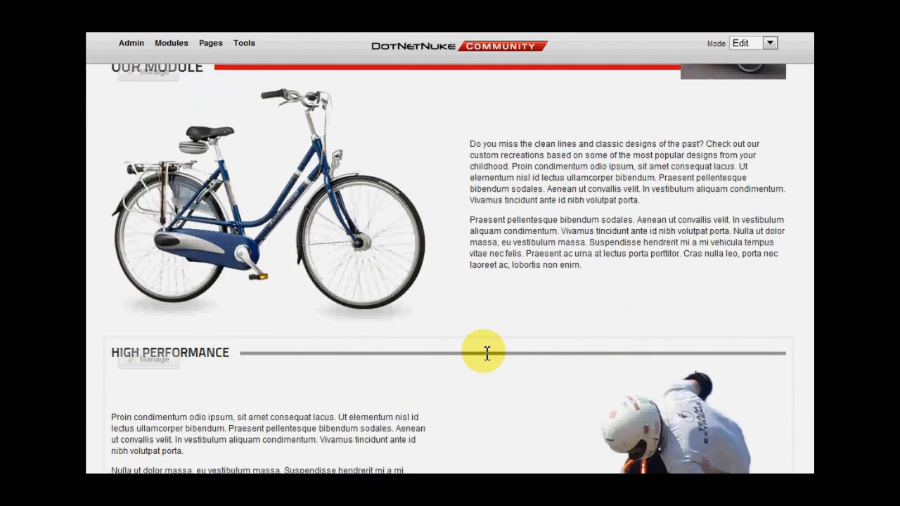
scroll(486, 353, up, 4)
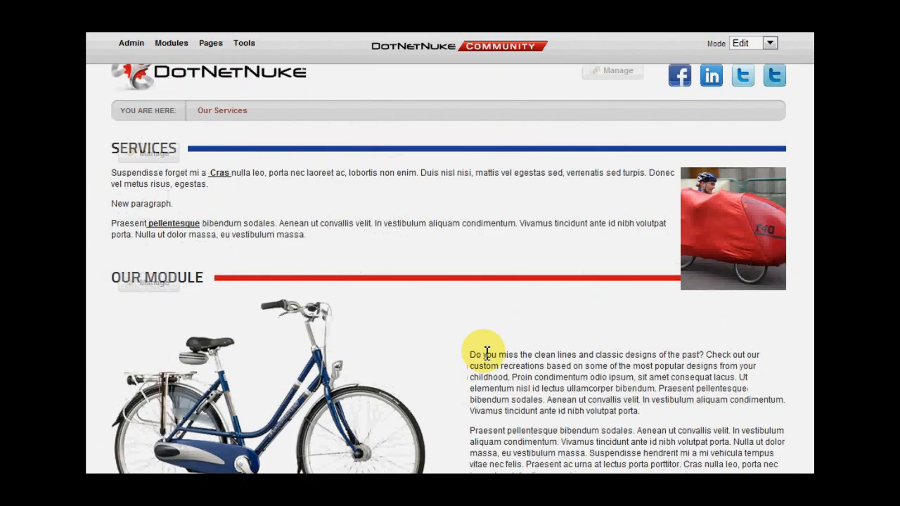
scroll(487, 353, up, 1)
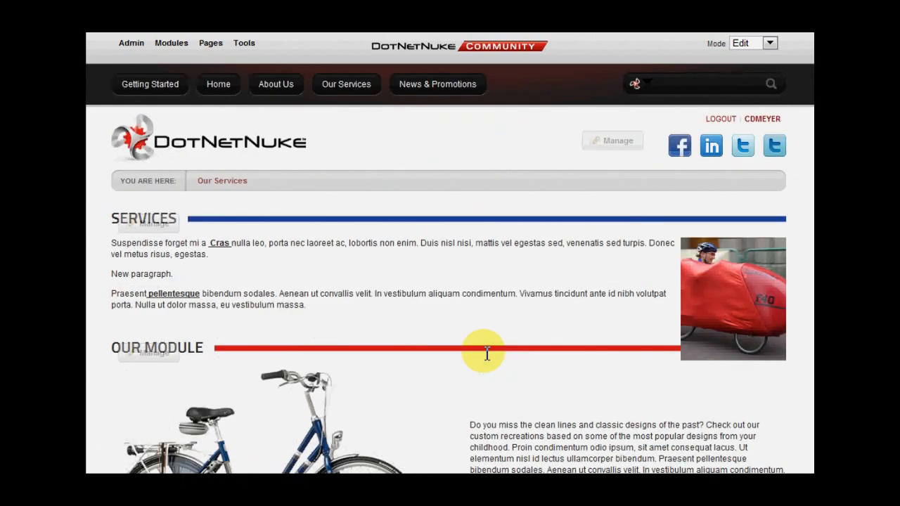